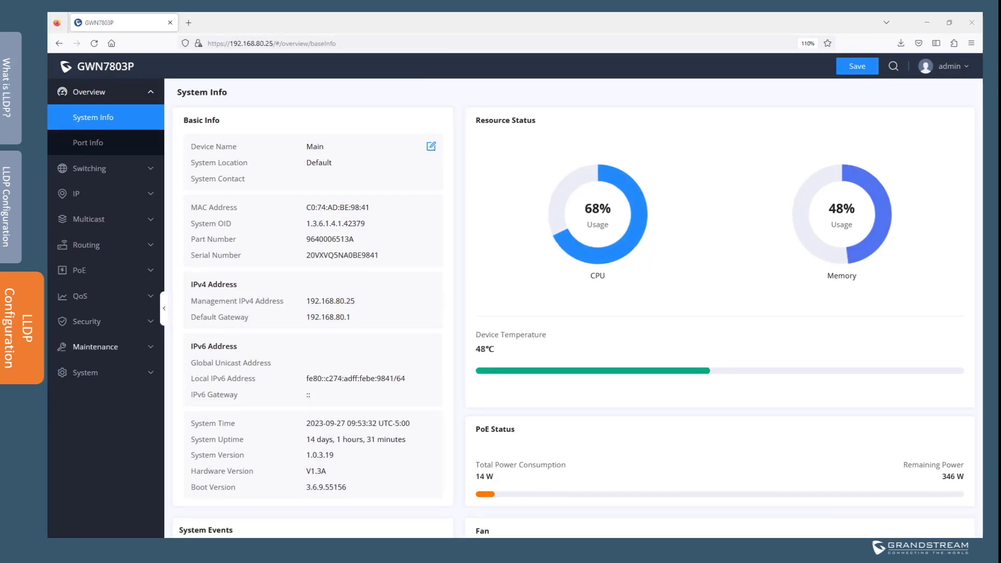
- In the LLDP global port settings, turn off the Management Address TLV for port 1/0/10 and keep its mode at Tx/Rx
click(88, 347)
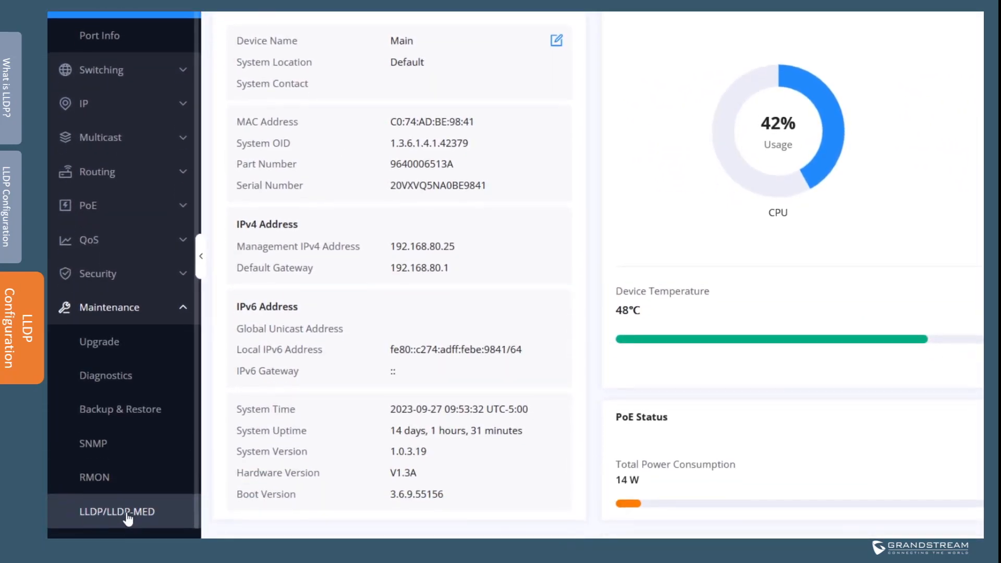
click(127, 514)
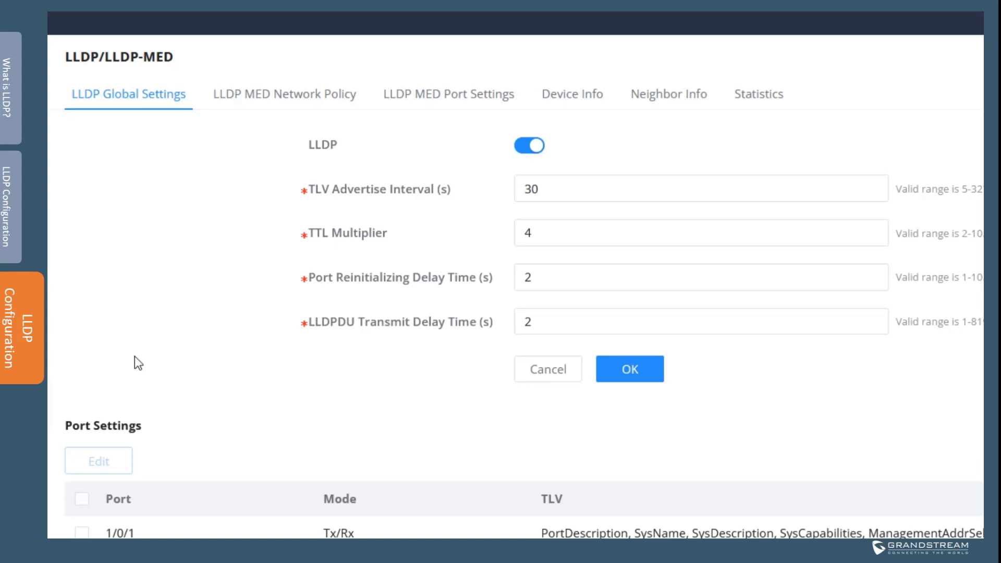
scroll(135, 355, down, 4)
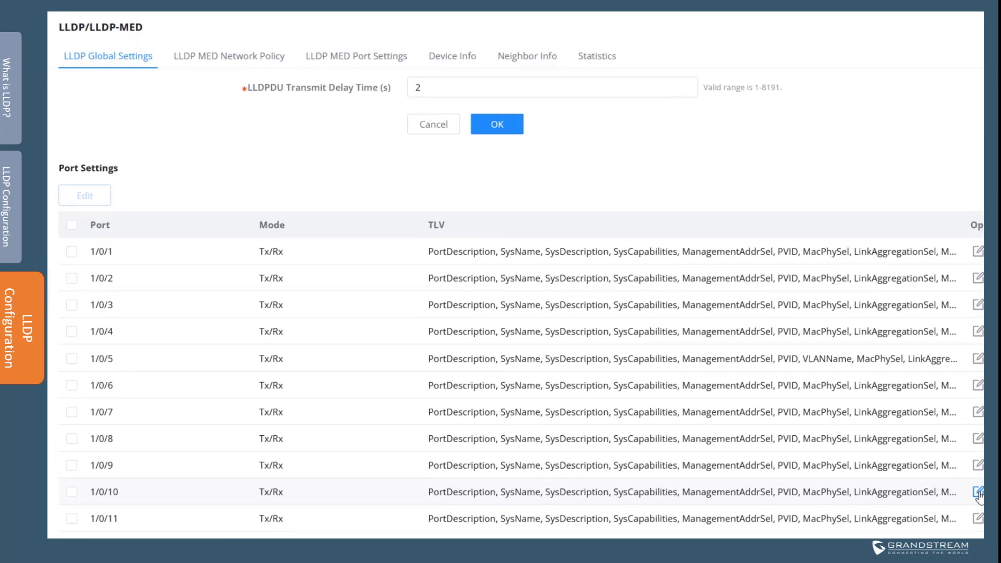
click(909, 457)
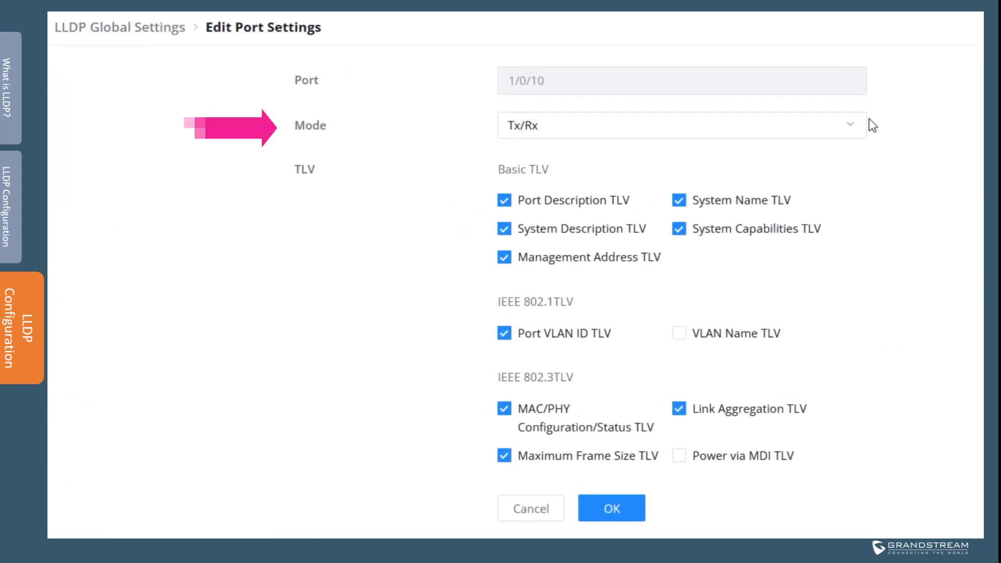
click(859, 128)
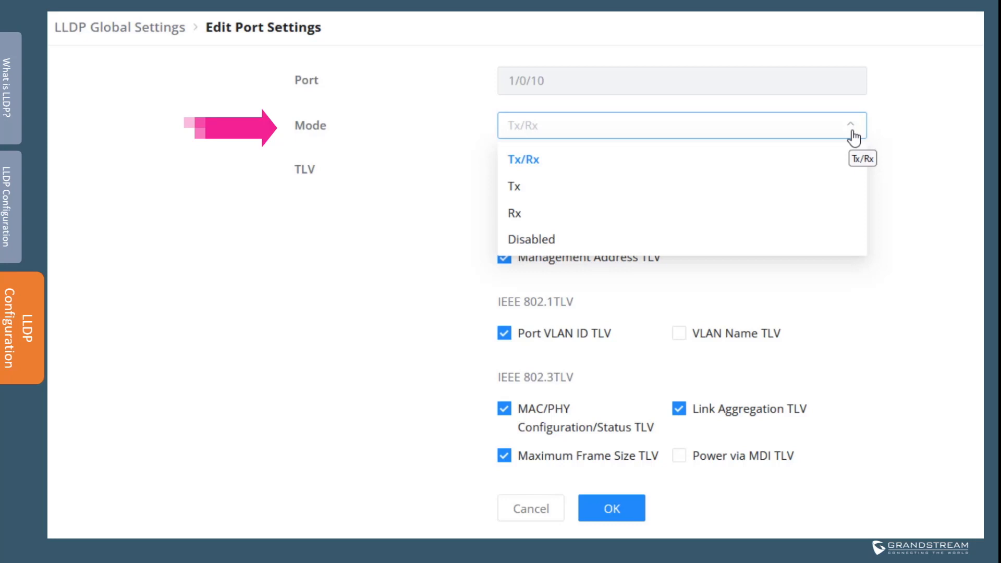
click(937, 132)
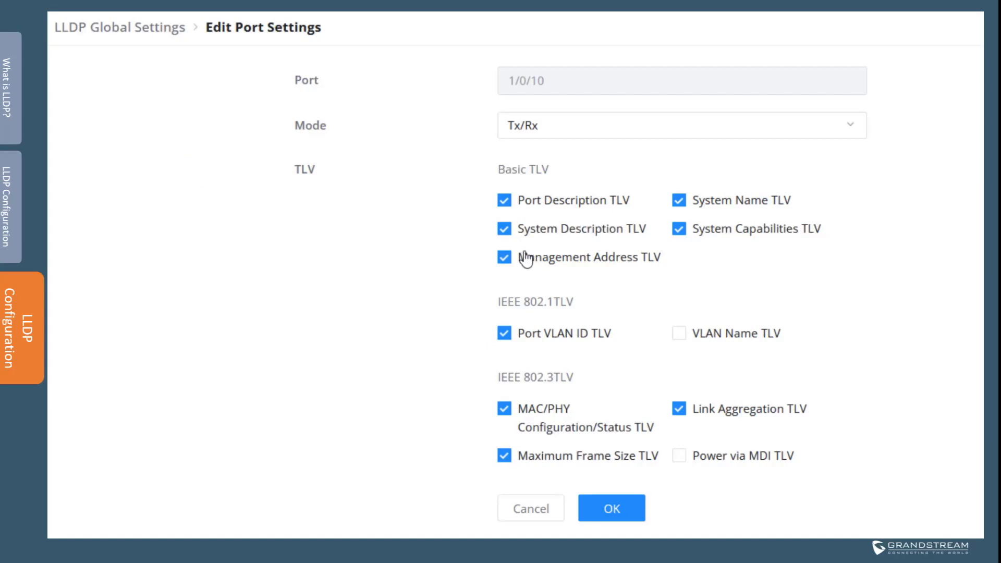
click(505, 257)
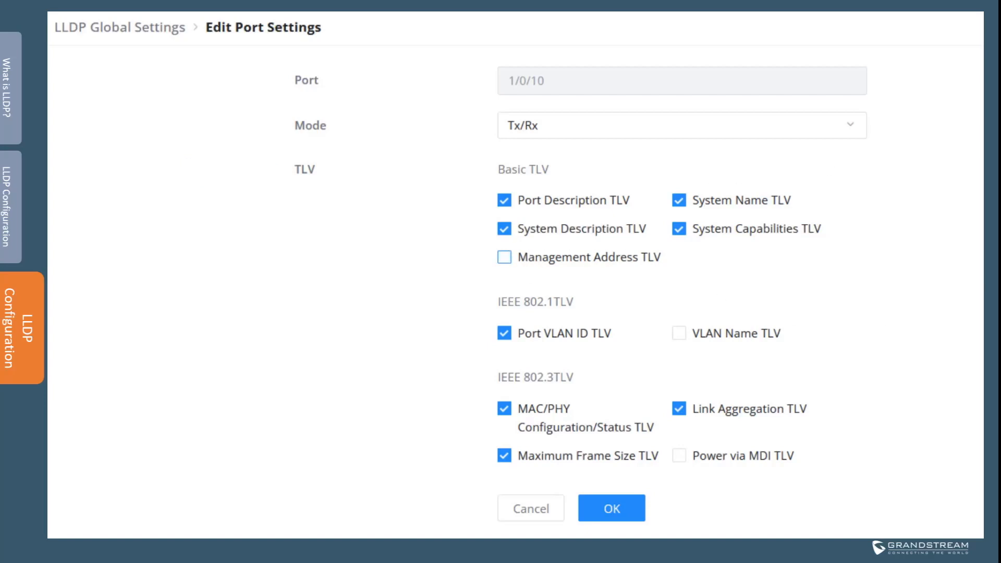
click(611, 508)
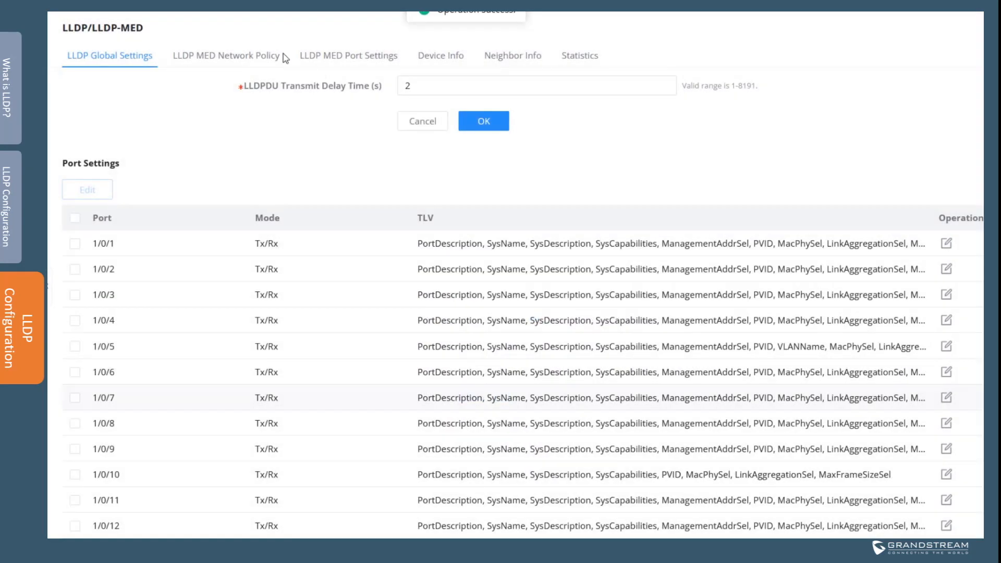
- Start a new LLDP-MED network policy for the Voice application with VLAN 20 and the VLAN tag set to Tagged
click(232, 58)
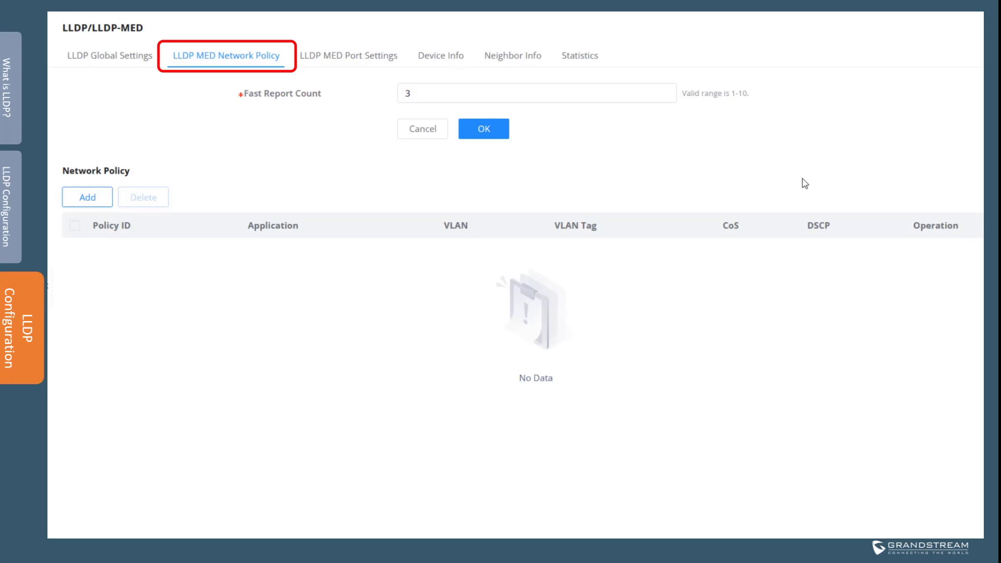
click(89, 201)
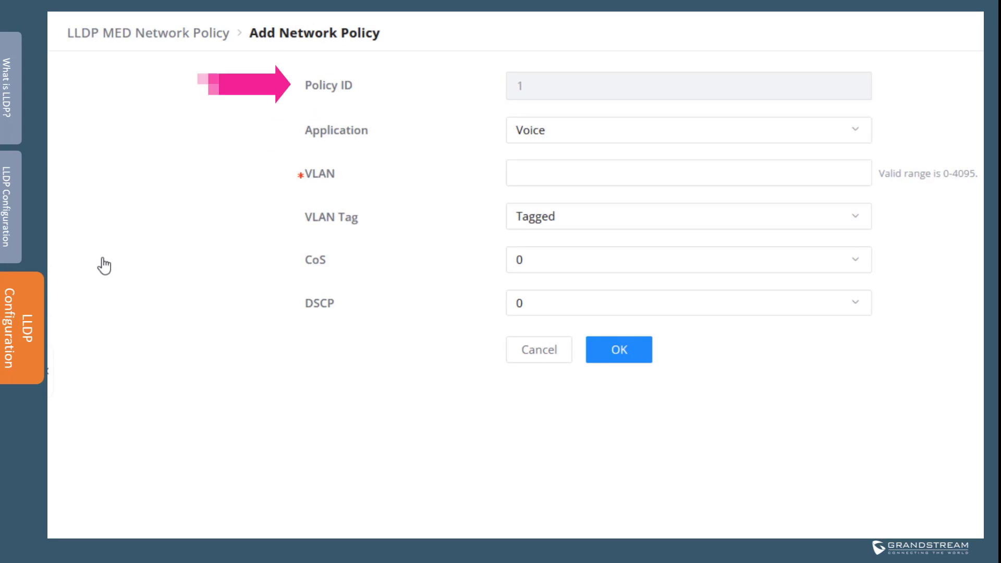
click(582, 133)
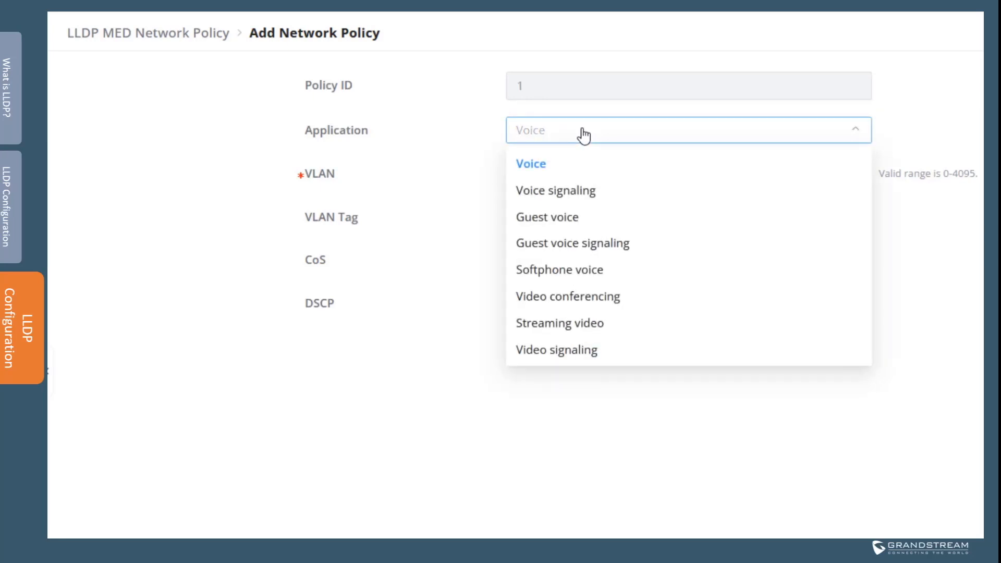
click(584, 135)
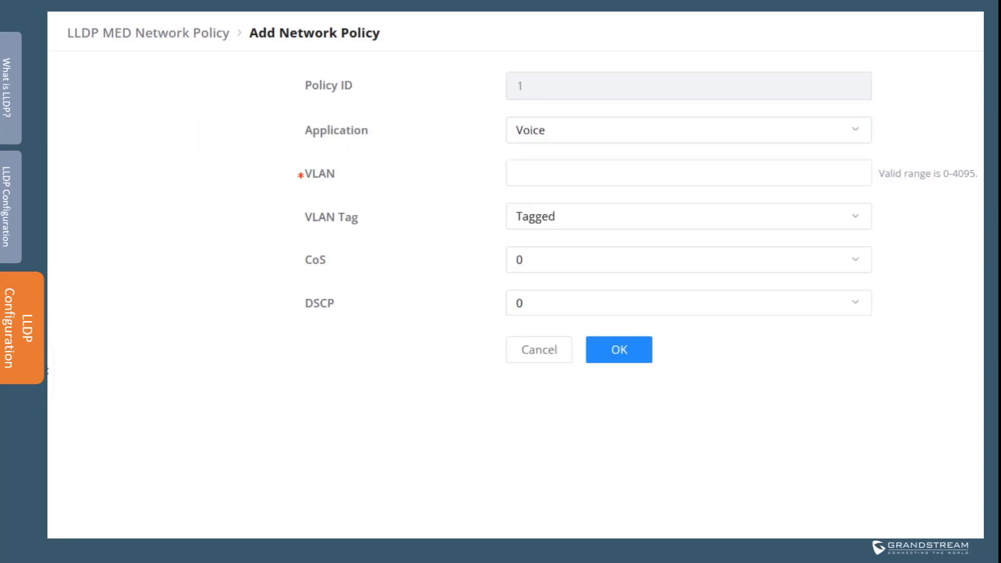
click(686, 168)
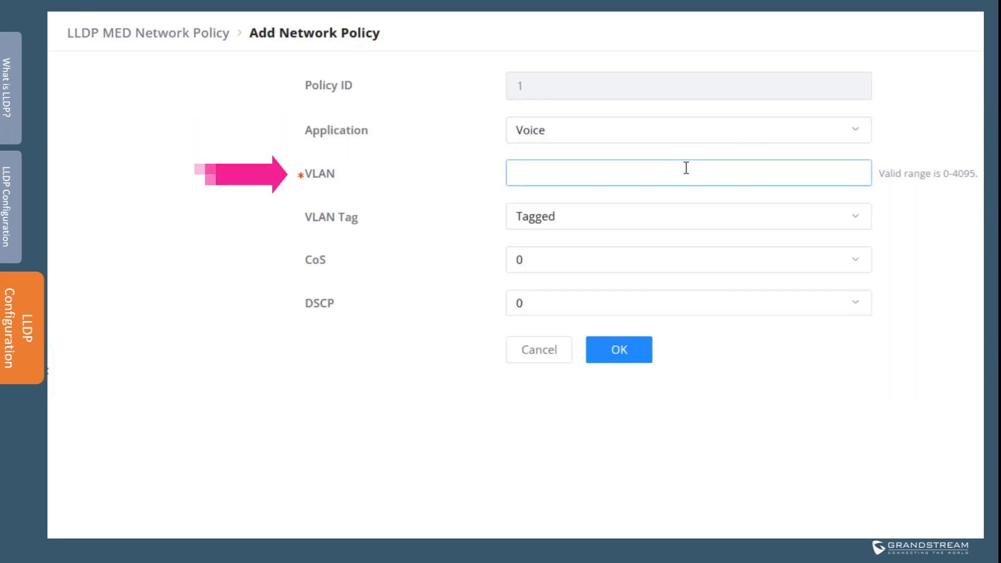
text(20)
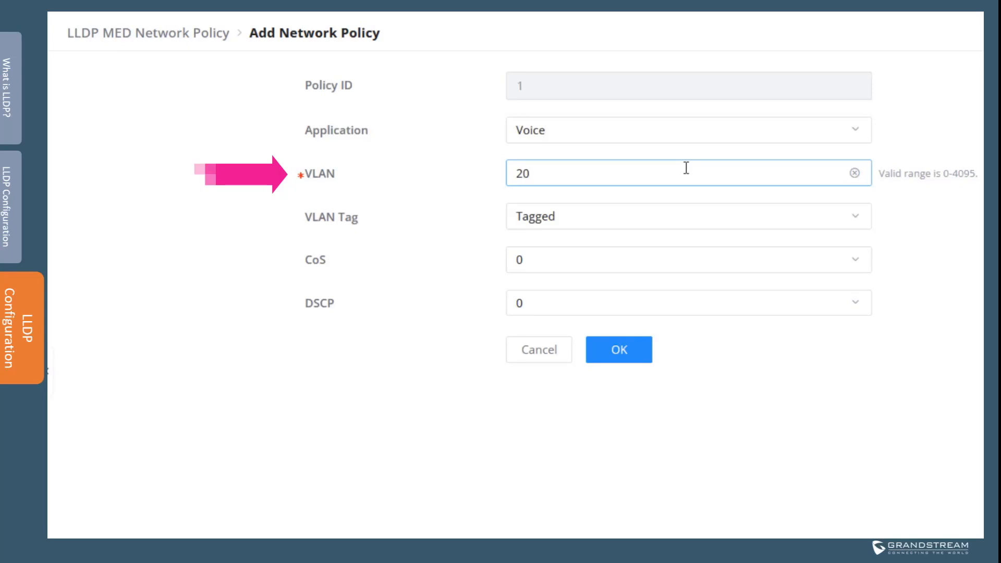
click(760, 223)
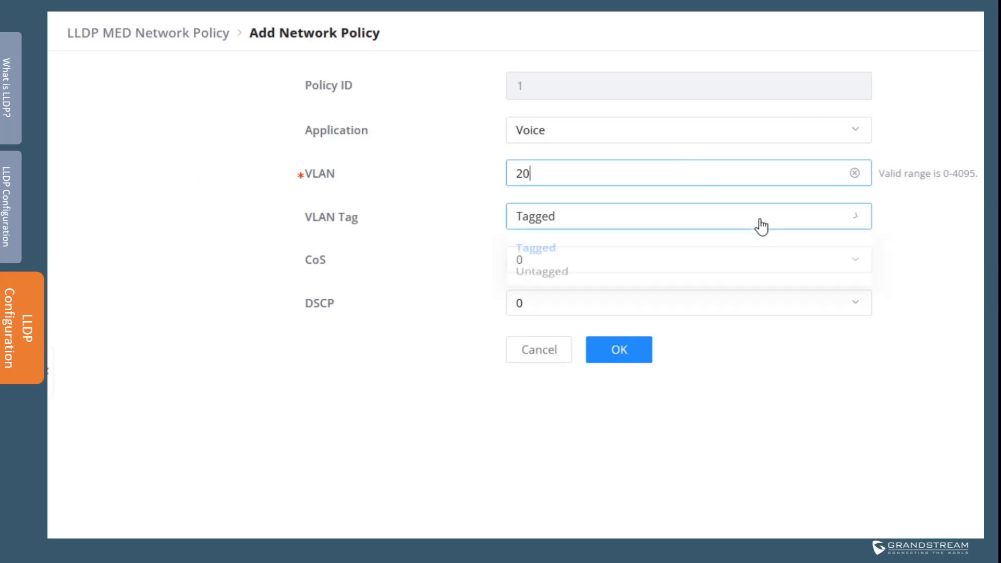
click(749, 252)
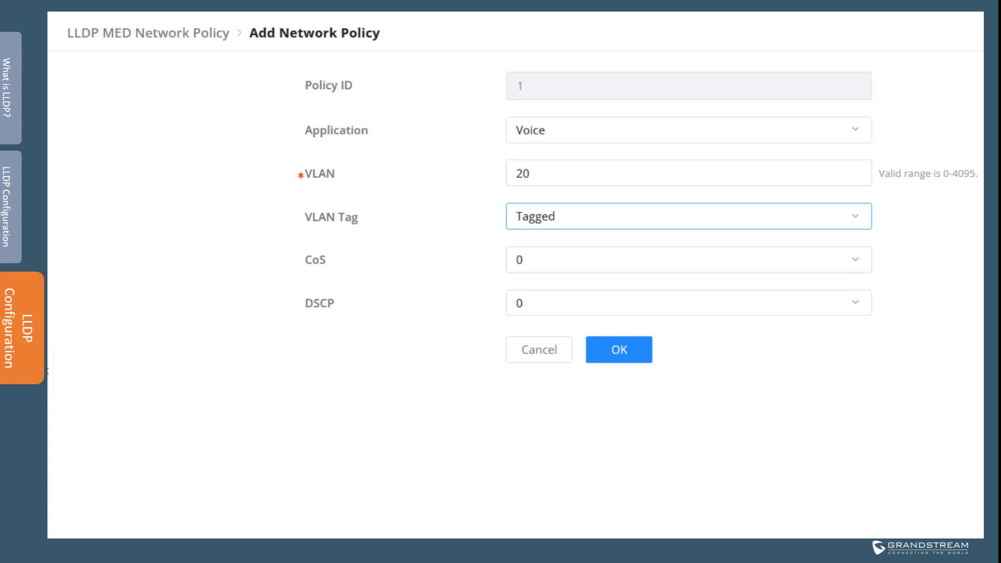
- Set the new network policy's CoS to 5 and DSCP to 46, and save the policy
click(765, 267)
click(527, 430)
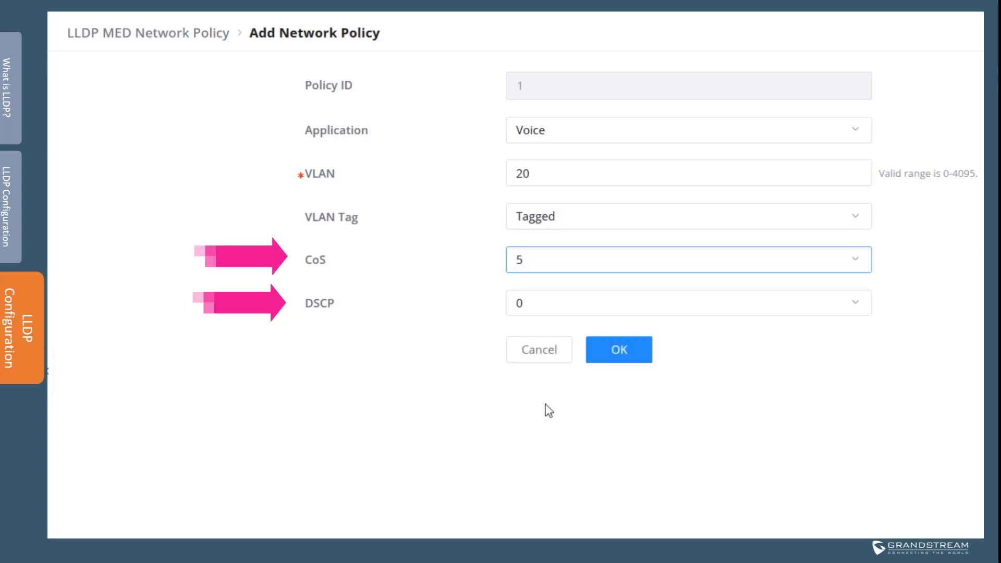
click(726, 308)
scroll(635, 412, down, 10)
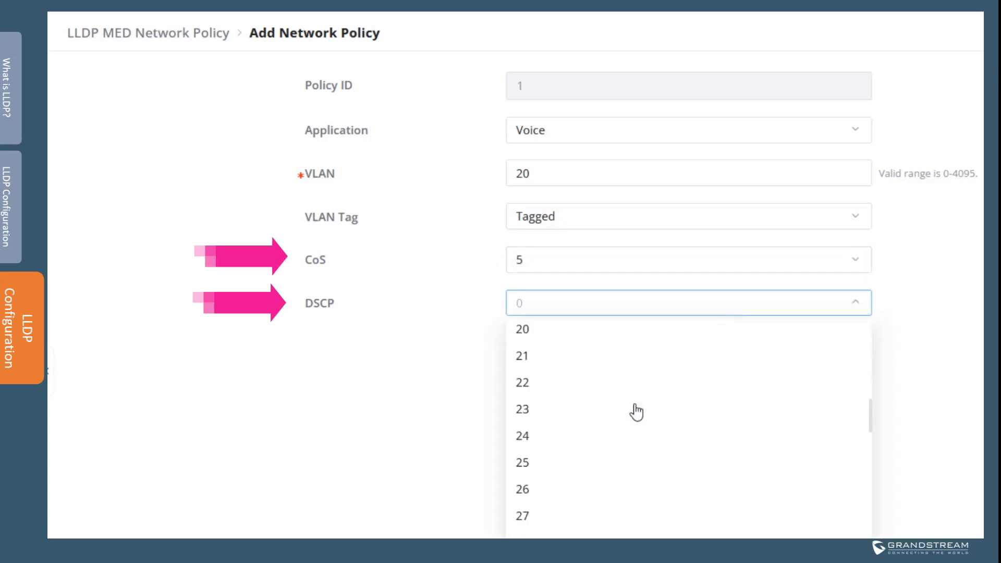
scroll(635, 412, down, 5)
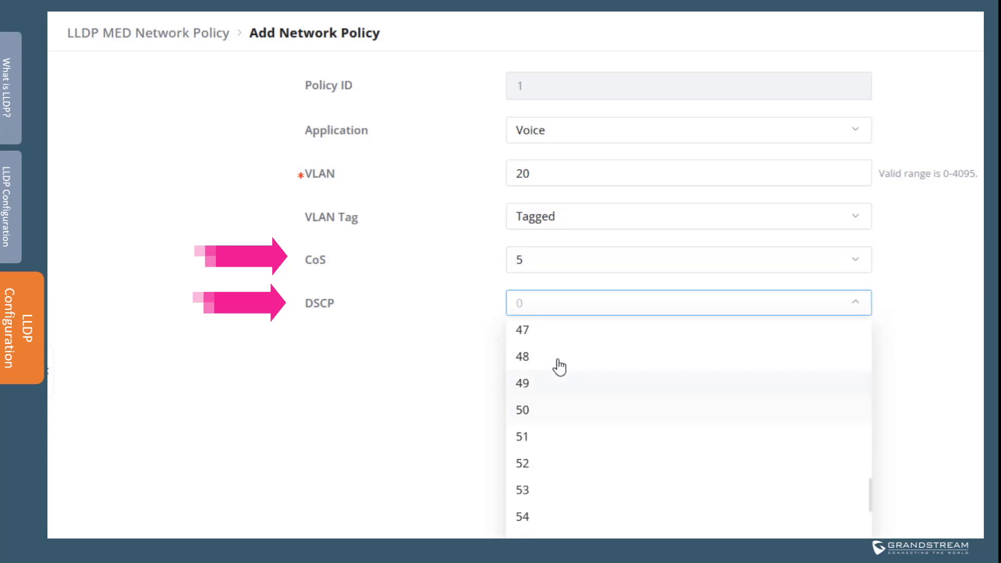
scroll(548, 354, up, 2)
click(530, 485)
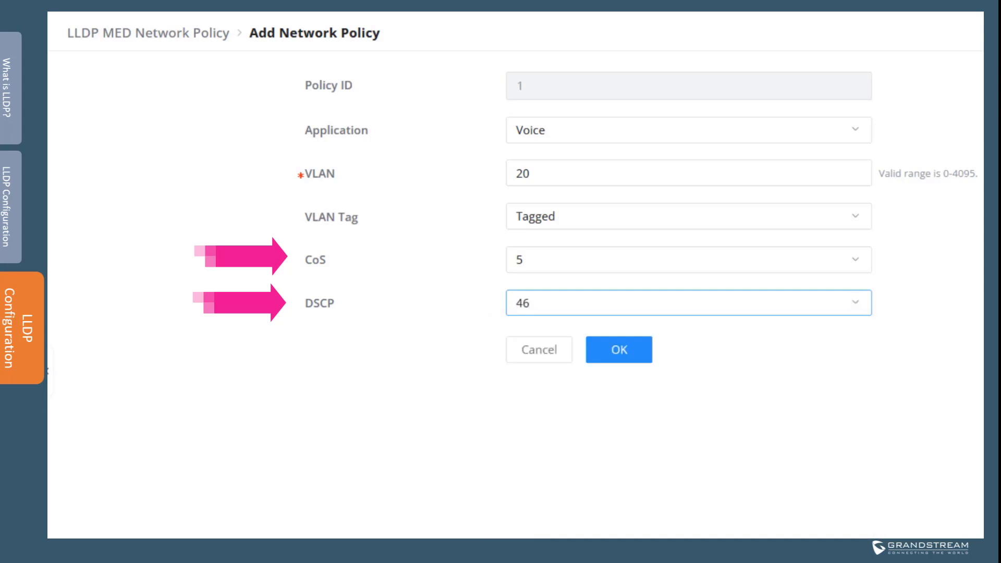
click(620, 350)
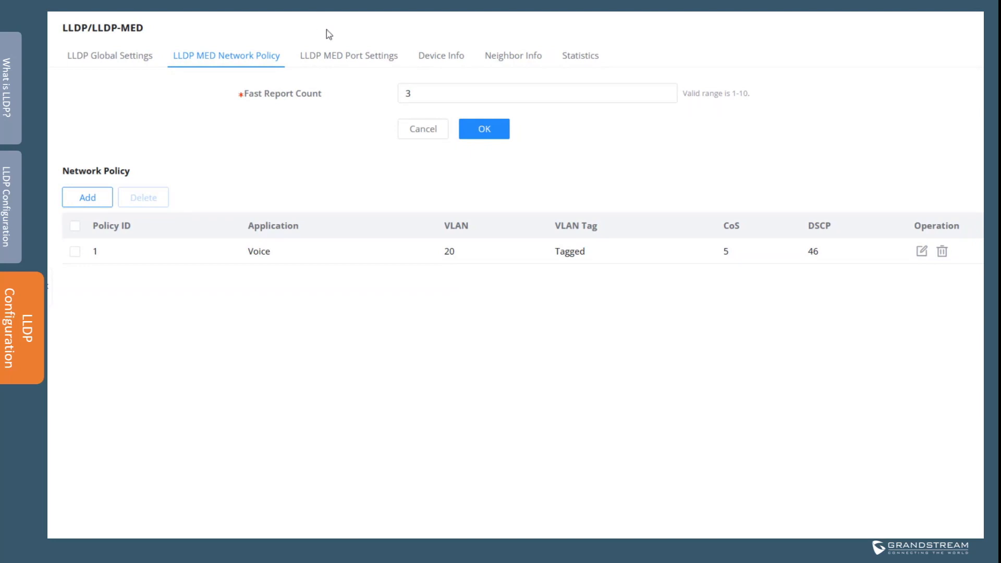
- In the LLDP-MED port settings of port 1/0/10, enable the Network Policy TLV with Voice policy 1 and save
click(344, 56)
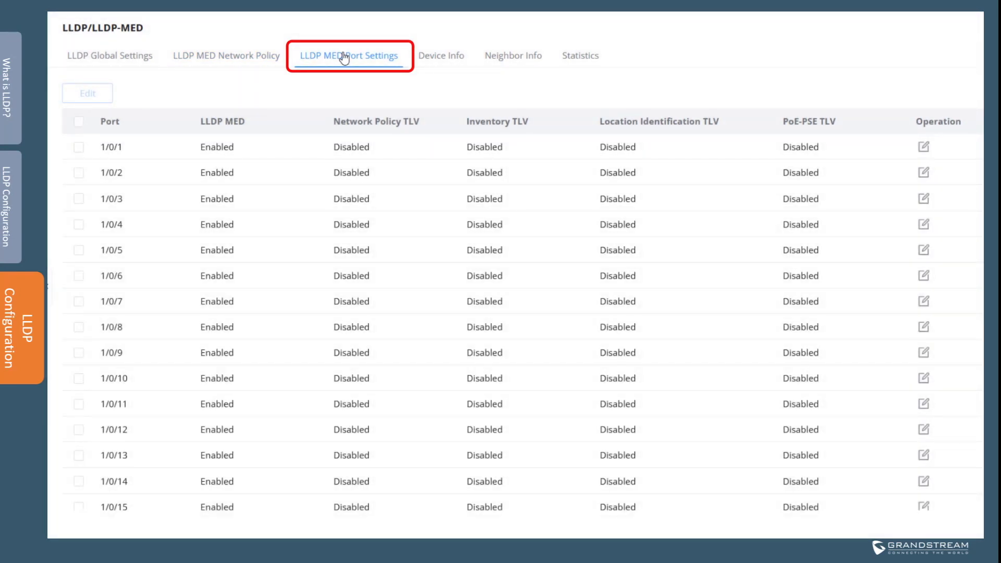
click(924, 379)
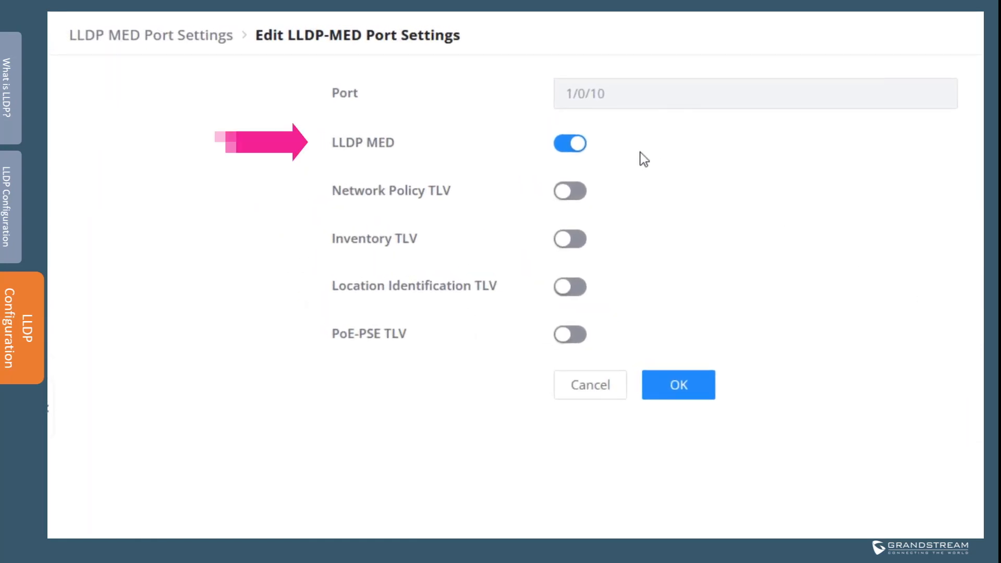
click(573, 192)
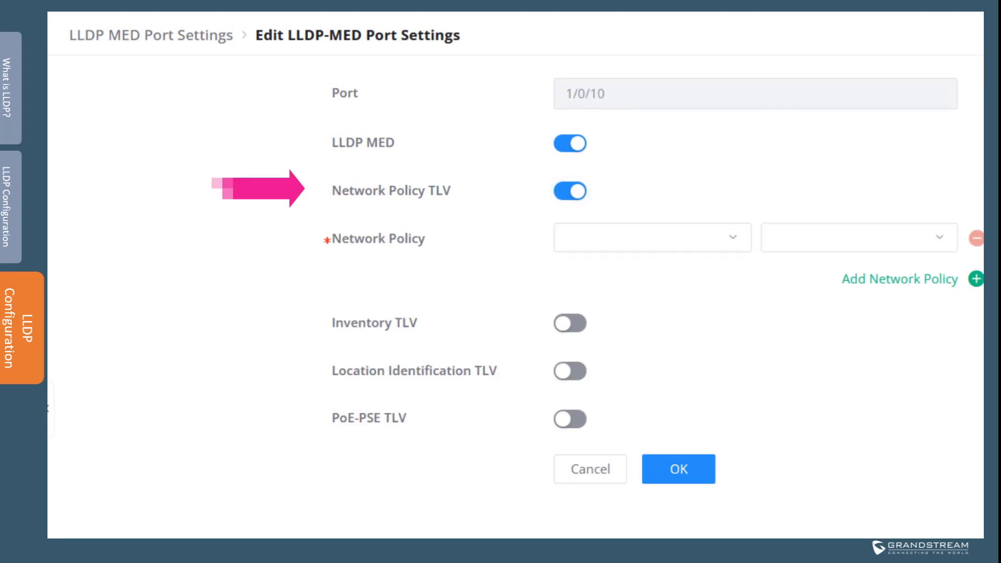
click(736, 241)
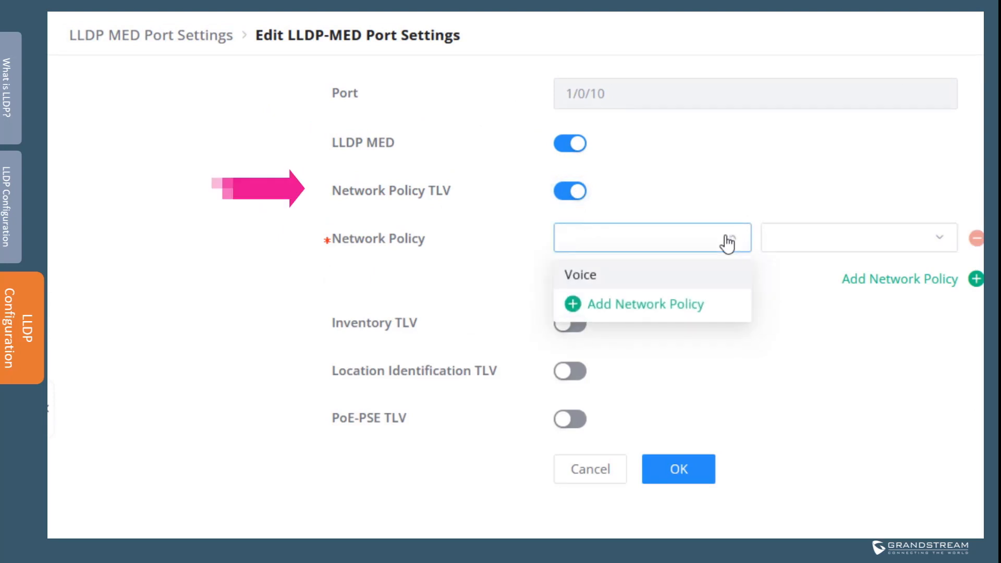
click(597, 283)
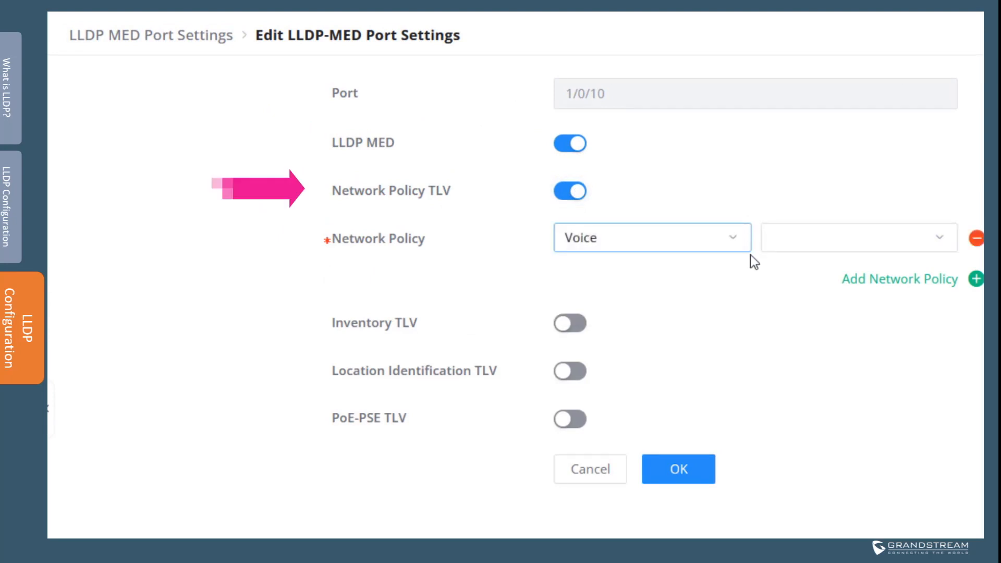
click(835, 244)
click(780, 280)
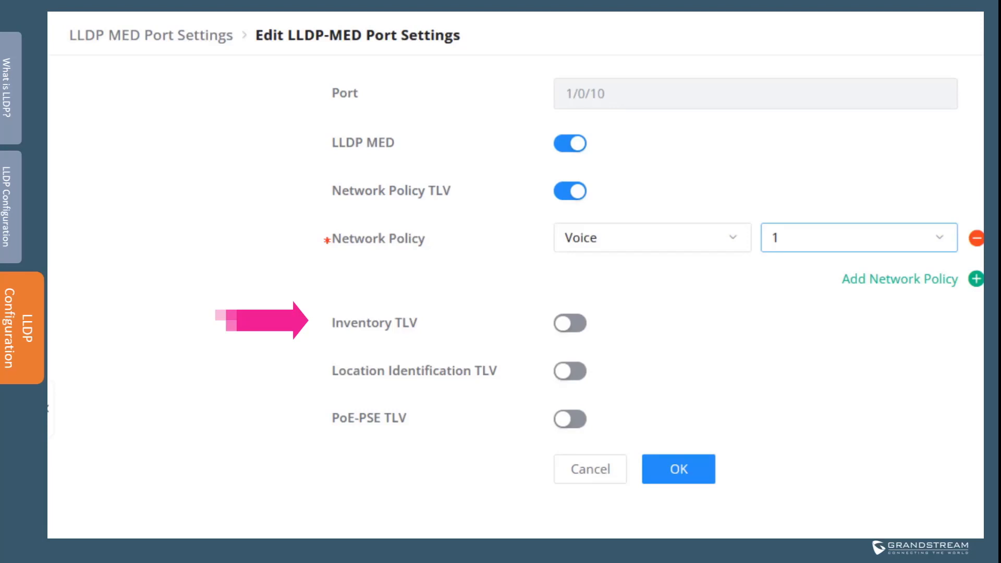
click(579, 371)
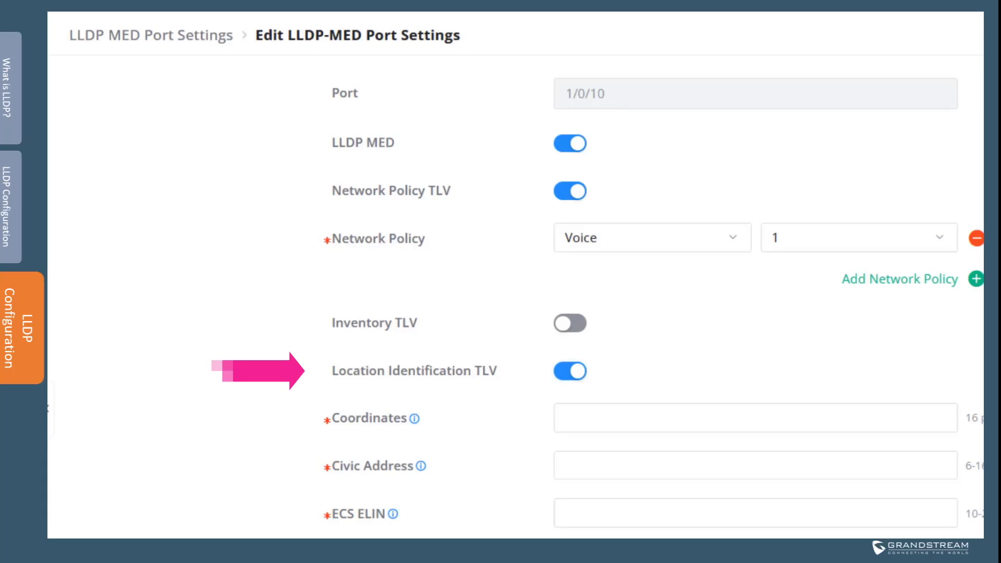
click(570, 373)
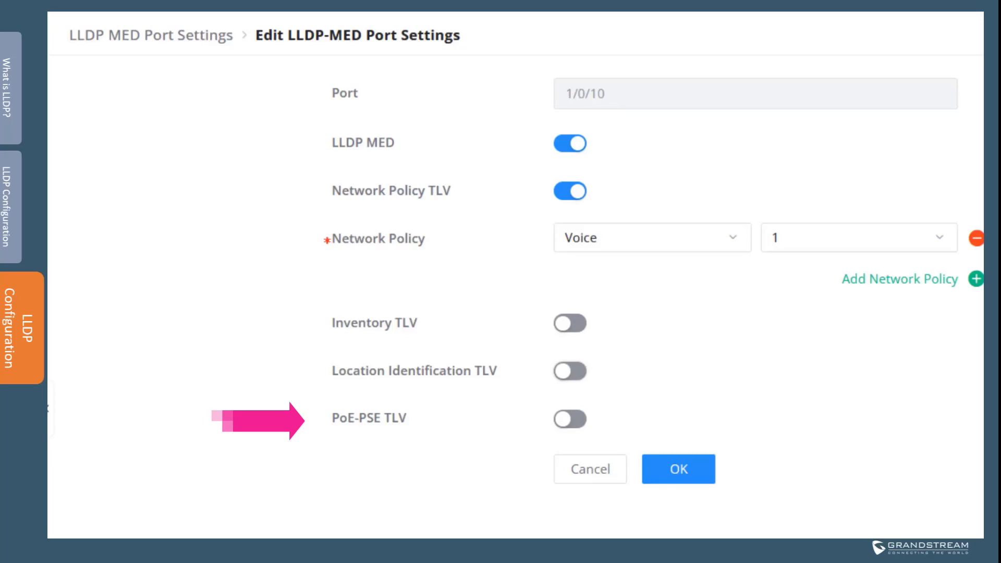
click(680, 468)
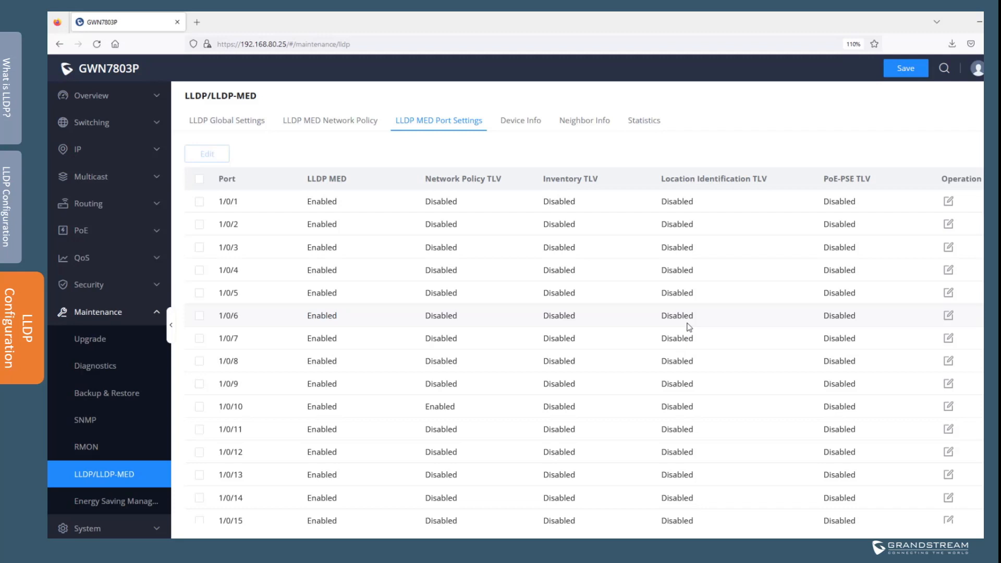
- Edit VLAN 20 in the switching settings to add port 10 as a tagged member, and save
click(108, 123)
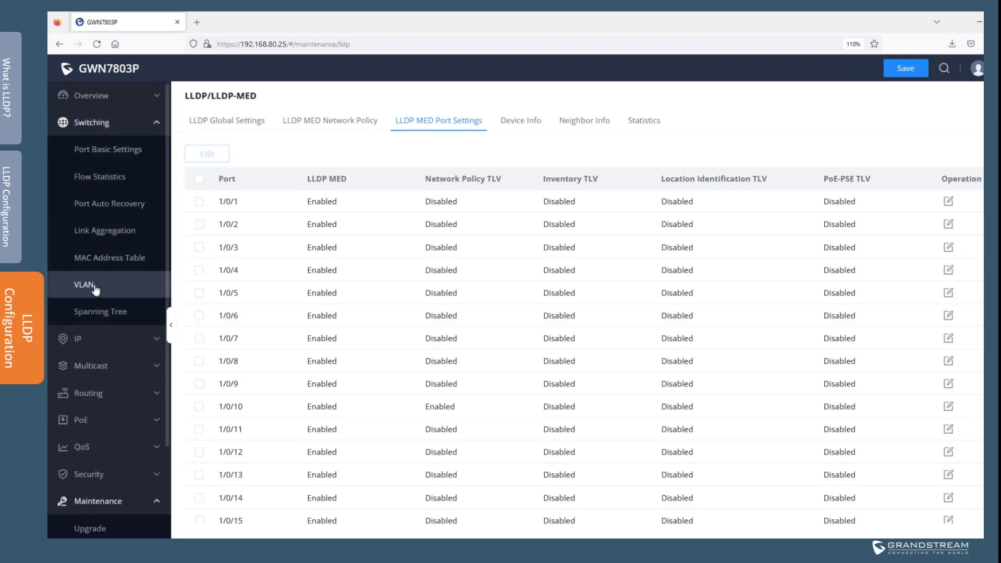
click(95, 288)
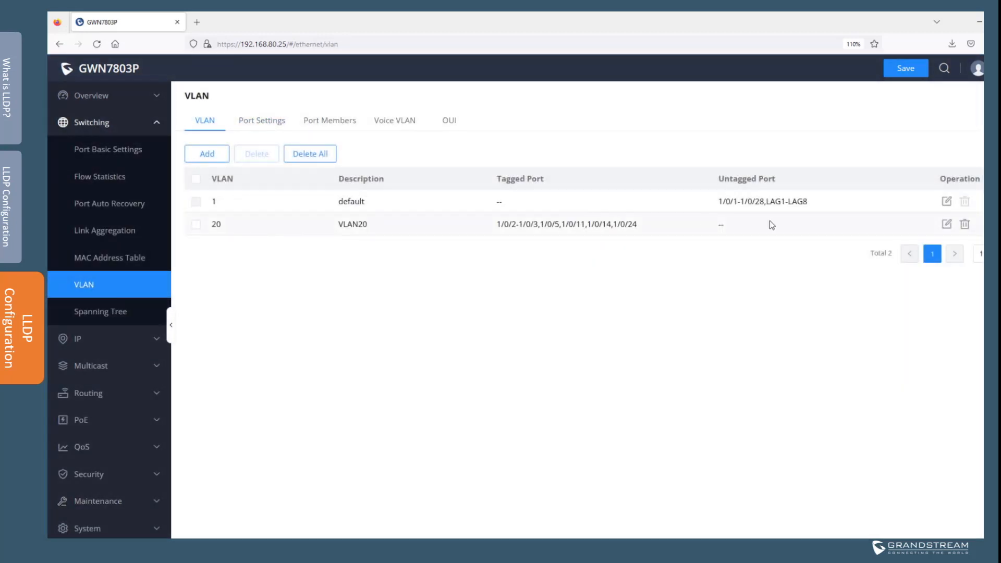
click(946, 224)
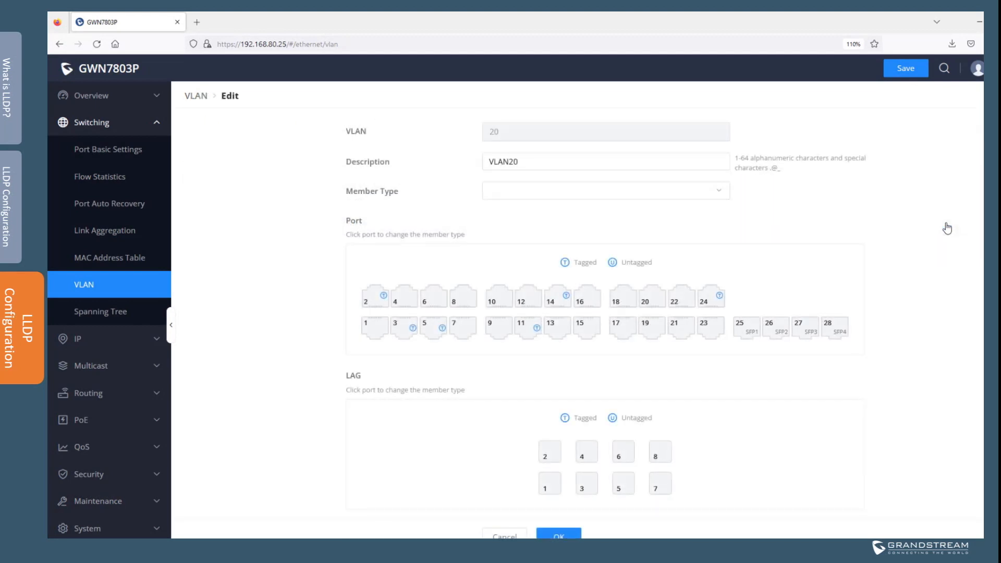
click(504, 298)
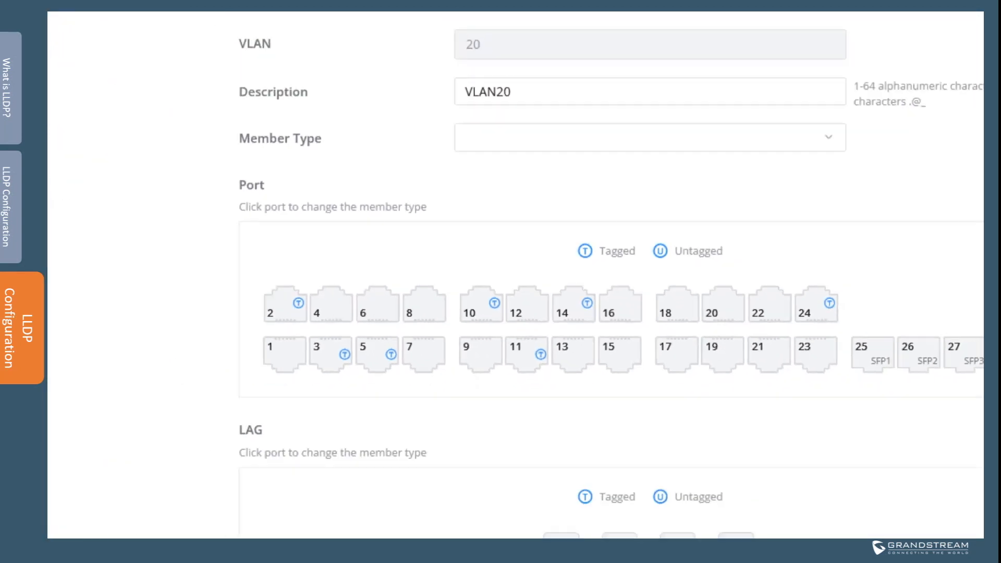
click(530, 509)
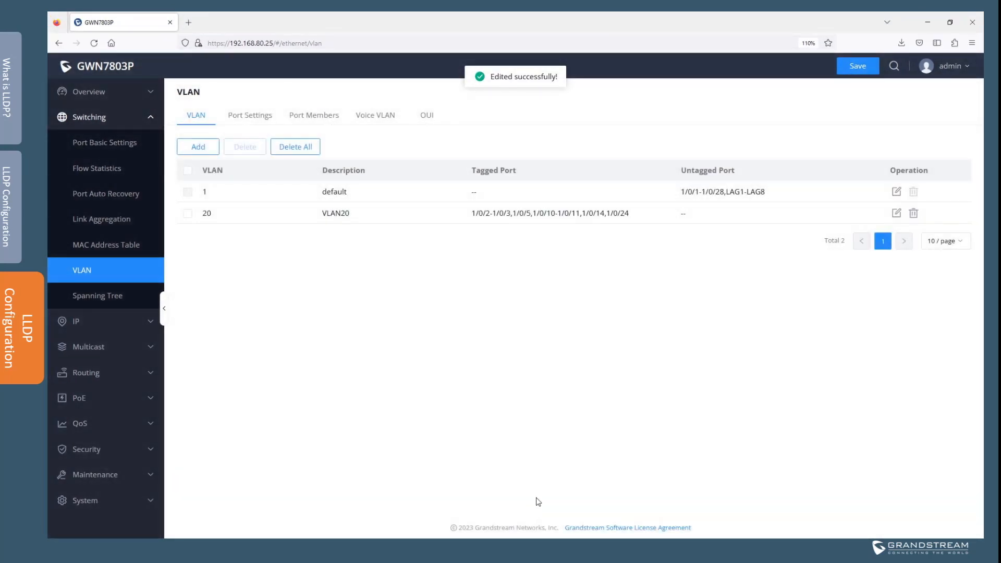
- Save the switch's configuration and open the LLDP/LLDP-MED maintenance settings
click(853, 68)
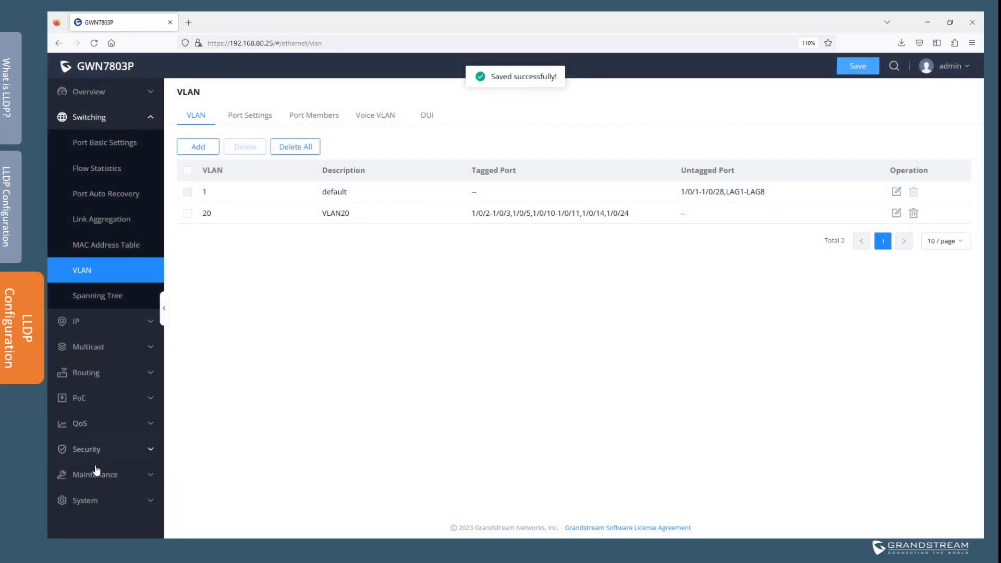
click(96, 471)
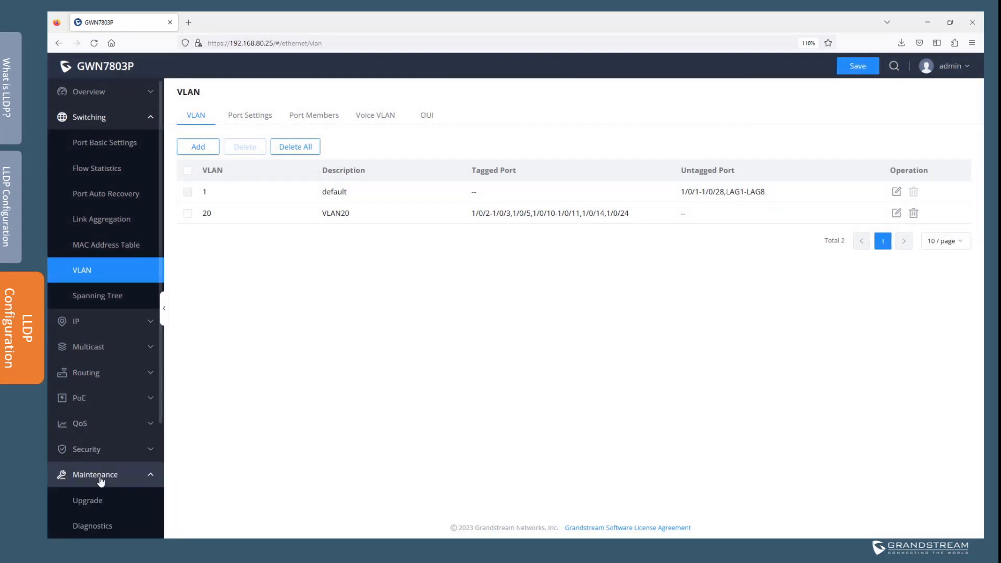
scroll(100, 473, down, 3)
click(101, 474)
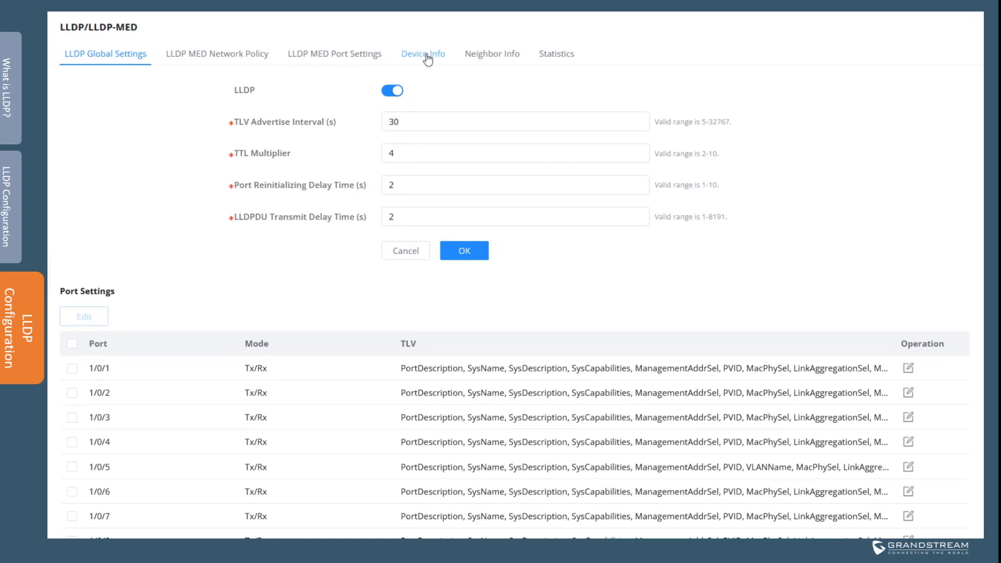
- Examine the local LLDP device info and port 10's LLDP-MED details, down to its advertised network policy
click(498, 119)
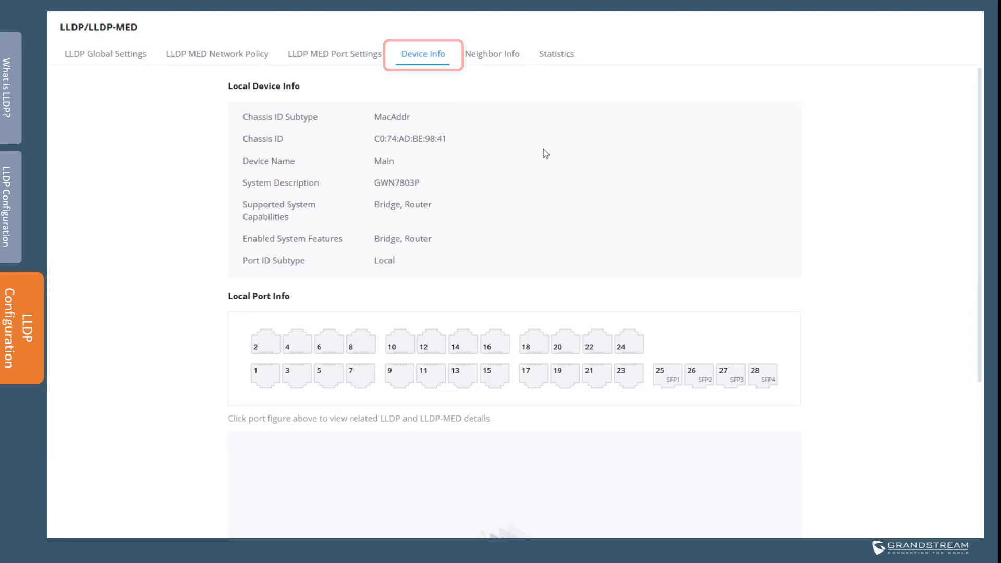
scroll(543, 149, down, 3)
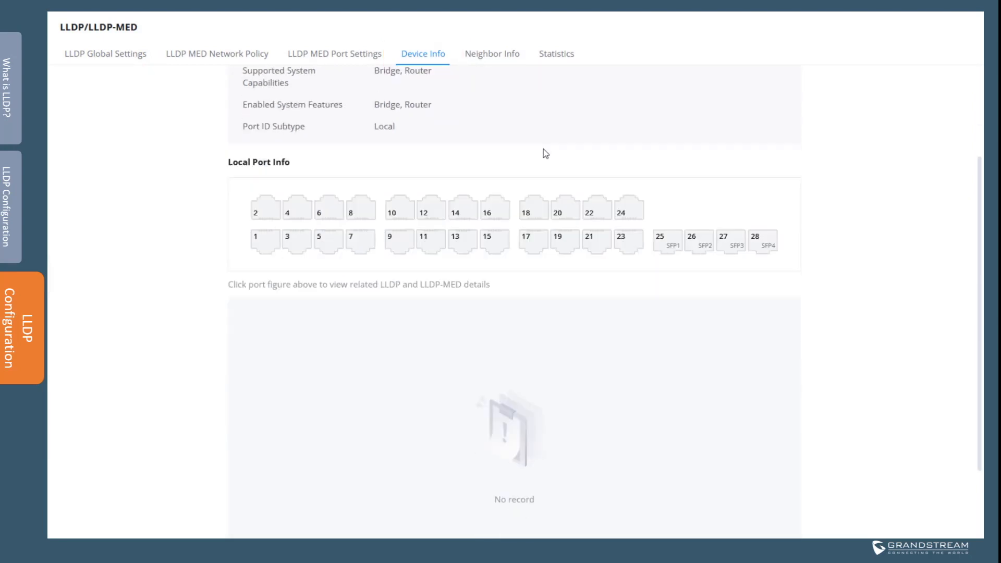
click(399, 209)
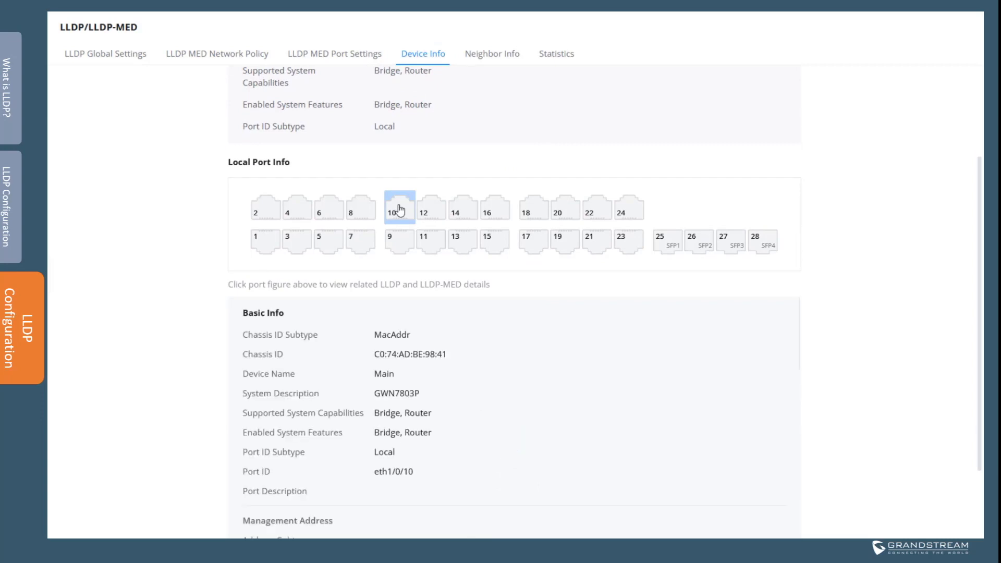
scroll(493, 340, down, 3)
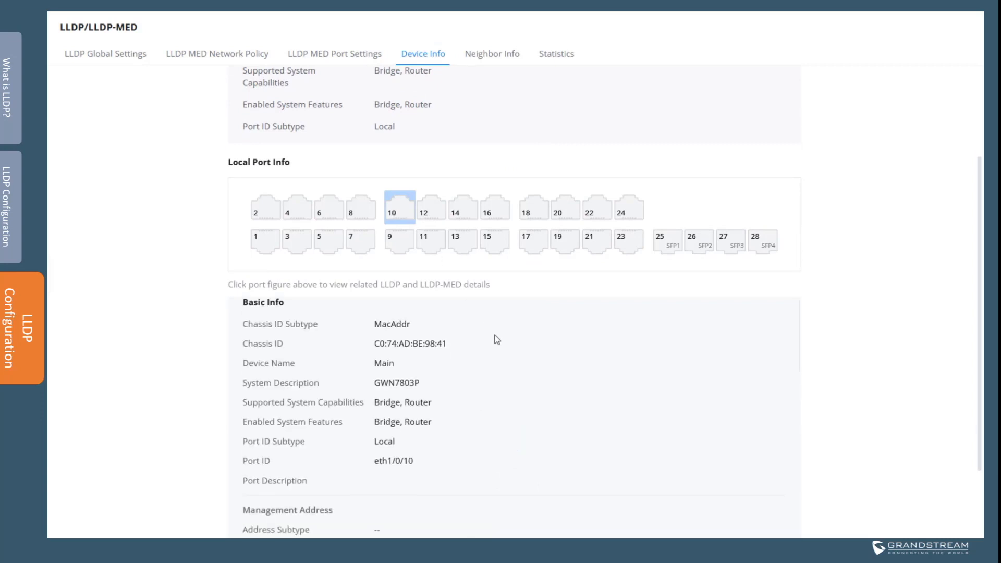
scroll(838, 323, down, 2)
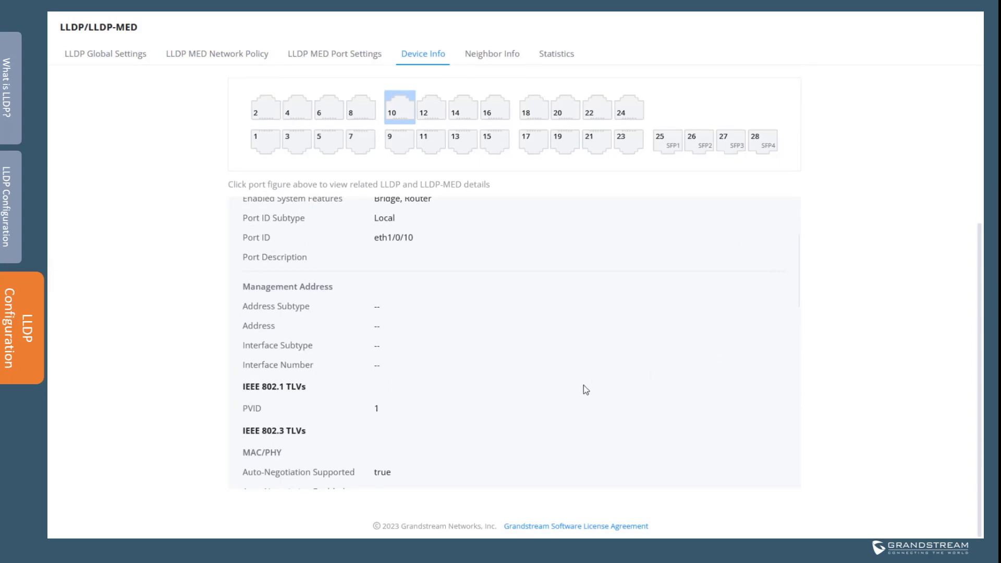
scroll(583, 386, down, 5)
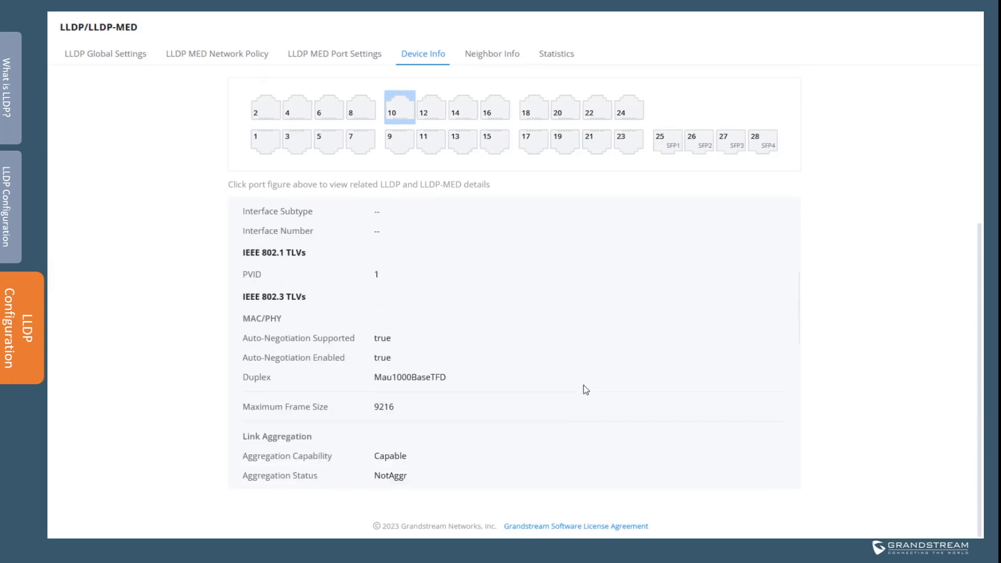
scroll(586, 390, down, 5)
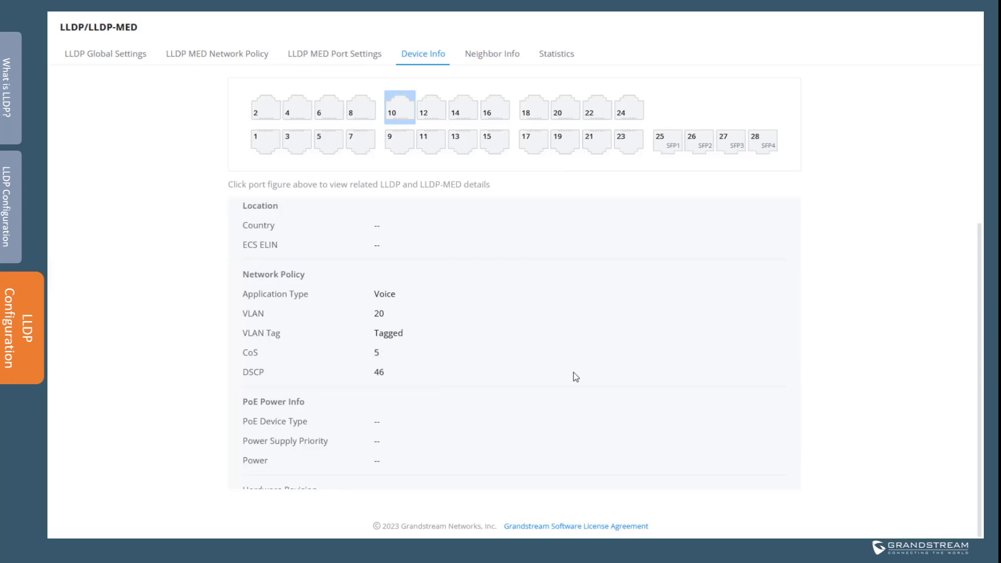
- Review the LLDP neighbor information, followed by the global and per-port LLDP statistics
click(492, 54)
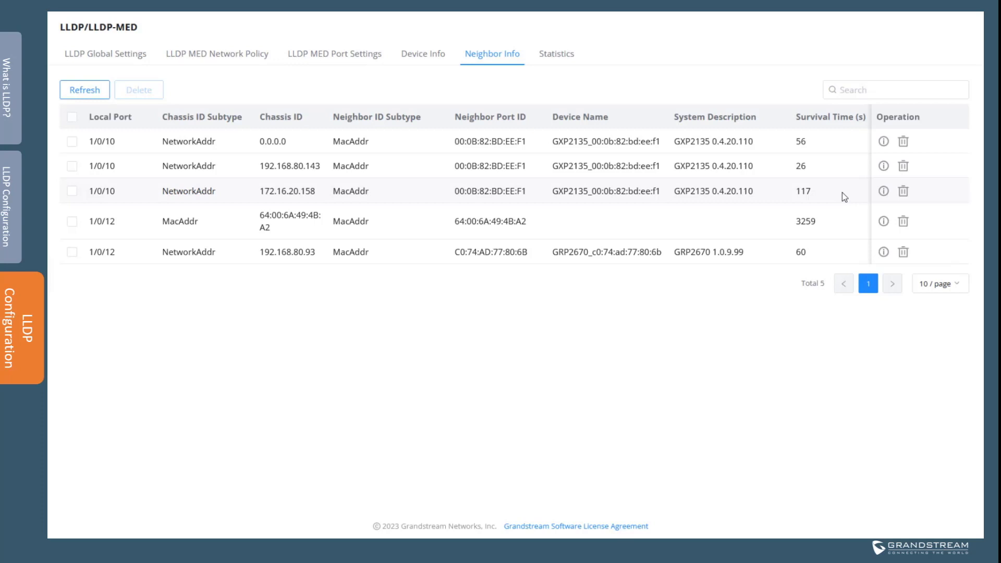
click(559, 55)
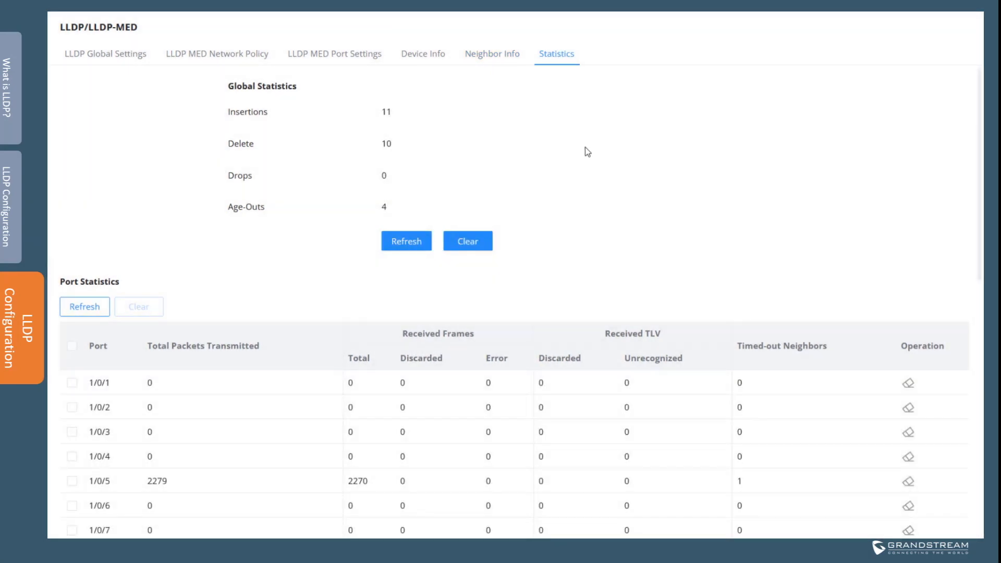
scroll(591, 164, down, 3)
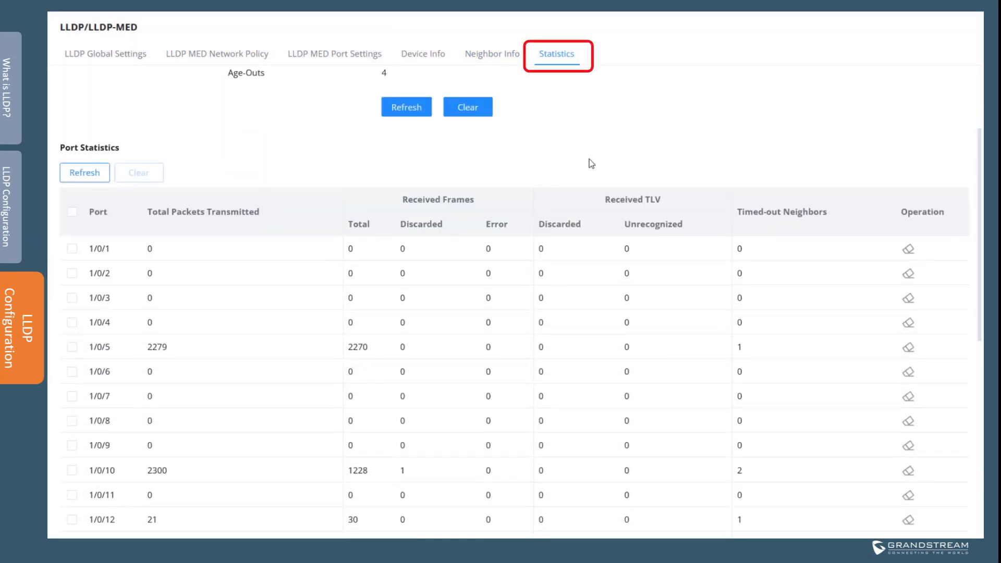